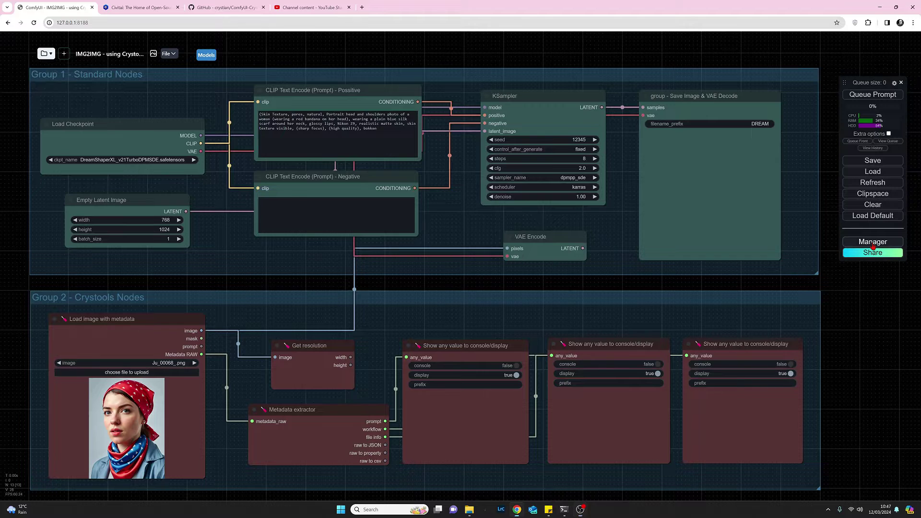
- Search the installable custom nodes in ComfyUI Manager for "crystools"
{"action": "left_click", "coordinate": [873, 246]}
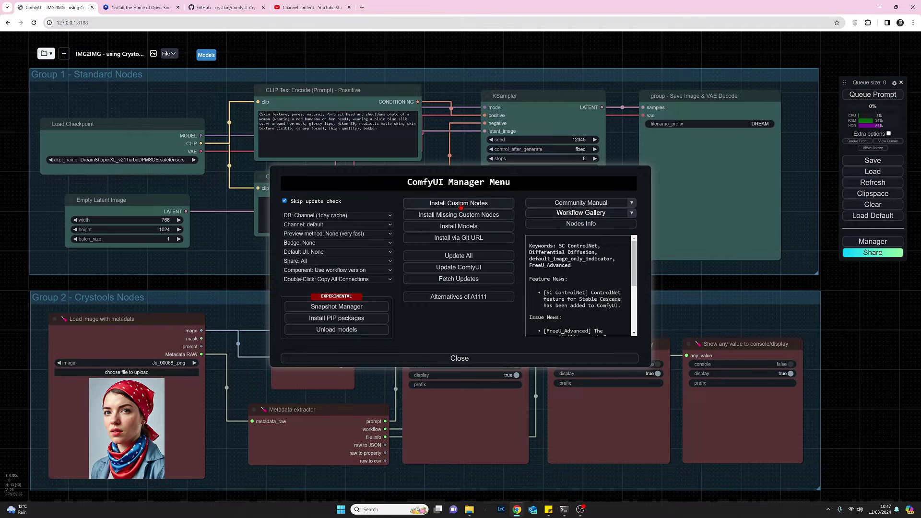
{"action": "left_click", "coordinate": [421, 205]}
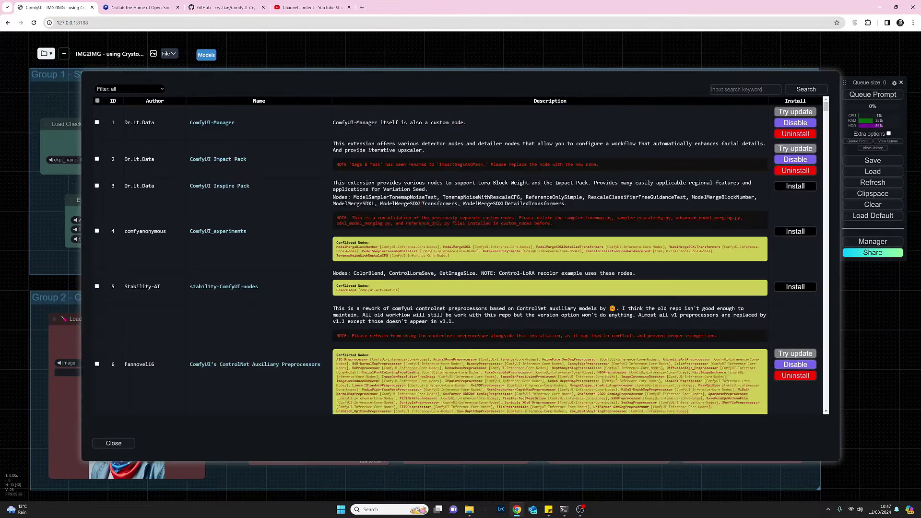
{"action": "left_click", "coordinate": [744, 89]}
{"action": "type", "text": "crystools"}
{"action": "key", "text": "Return"}
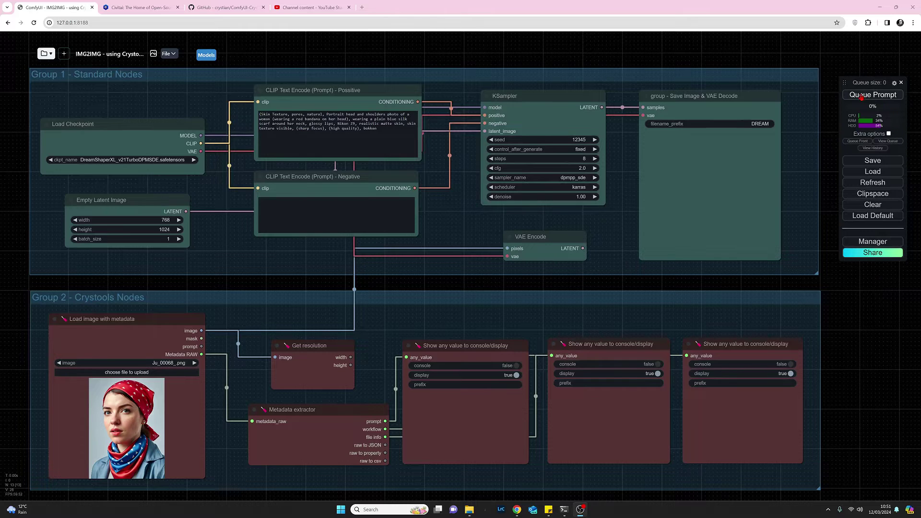
{"action": "left_click_drag", "start_coordinate": [829, 106], "coordinate": [919, 146]}
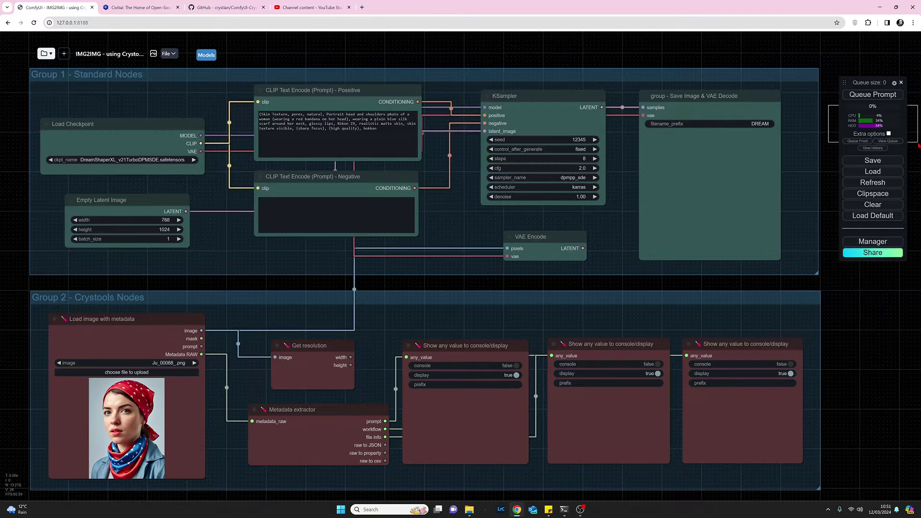
{"action": "left_click_drag", "start_coordinate": [918, 145], "coordinate": [918, 145]}
- Browse the addable Crystools nodes by category, from Debugger and Primitive through Switch, Image, Metadata and Utils
{"action": "right_click", "coordinate": [382, 285]}
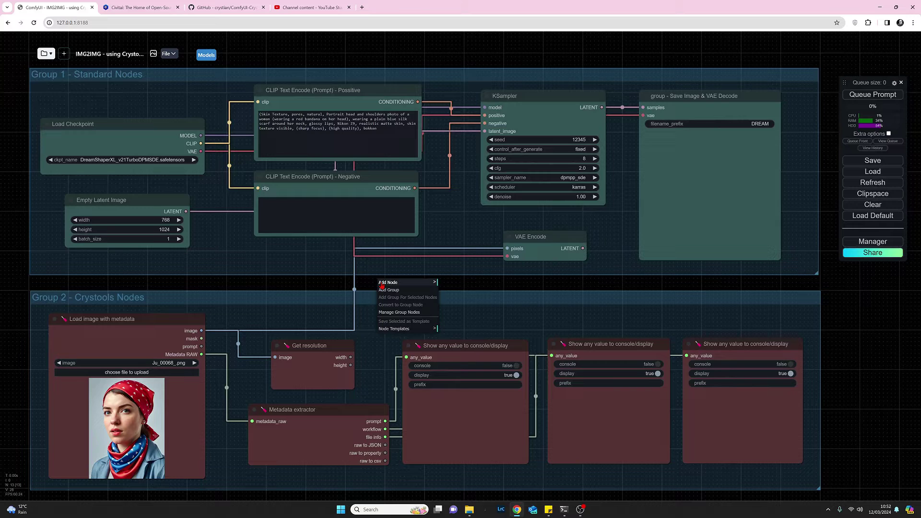
{"action": "left_click", "coordinate": [428, 286]}
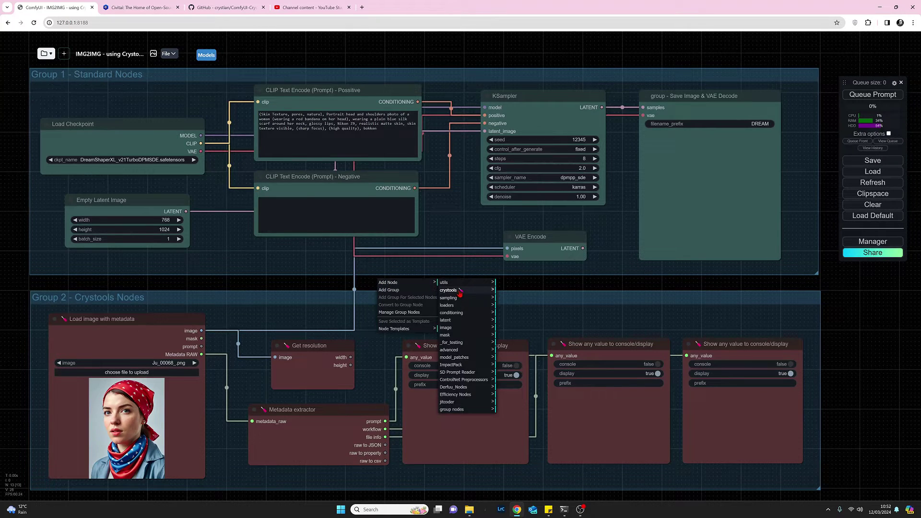
{"action": "left_click", "coordinate": [458, 293]}
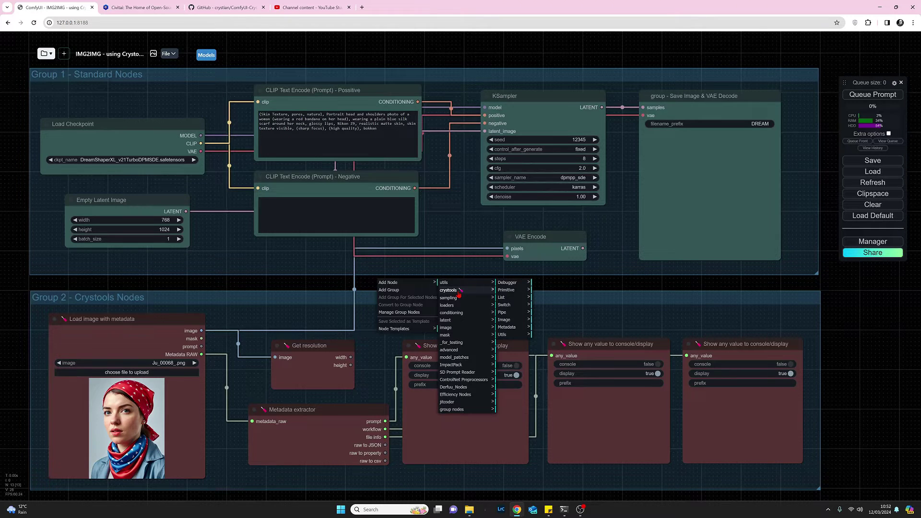
{"action": "left_click", "coordinate": [509, 285]}
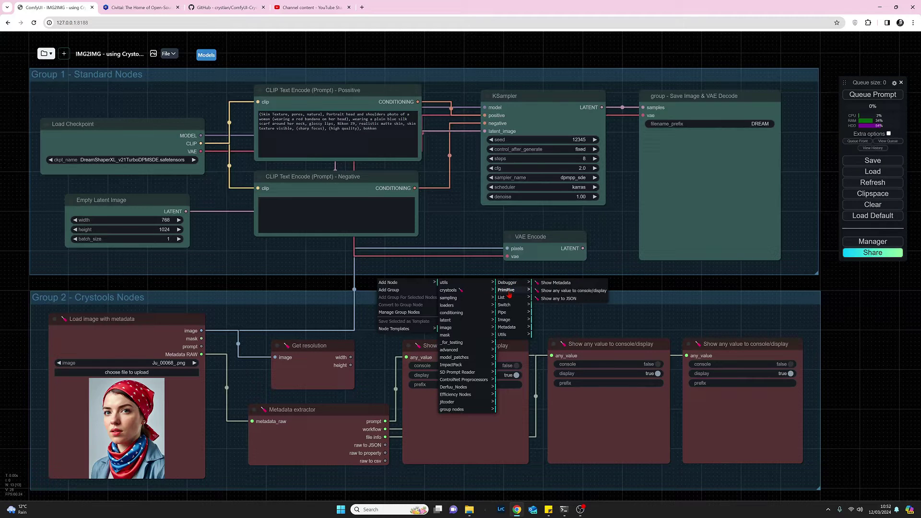
{"action": "left_click", "coordinate": [508, 291]}
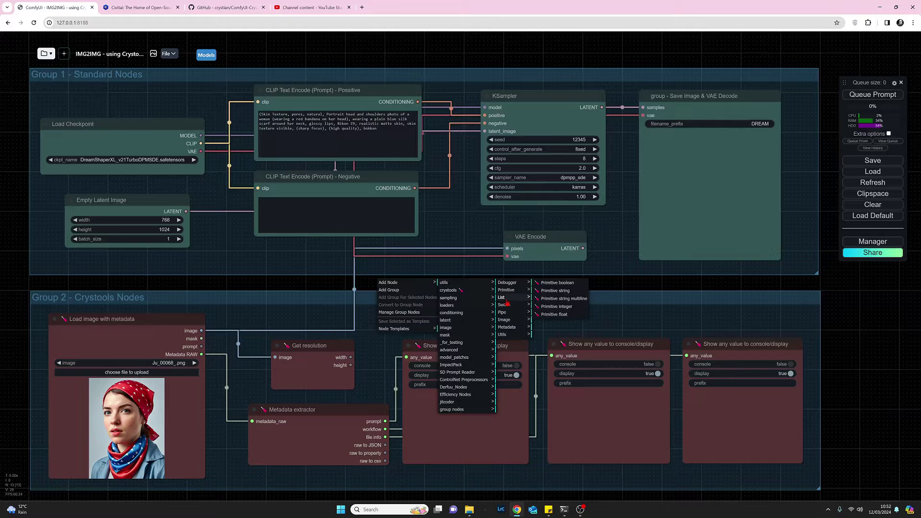
{"action": "left_click", "coordinate": [506, 299]}
{"action": "left_click", "coordinate": [505, 306]}
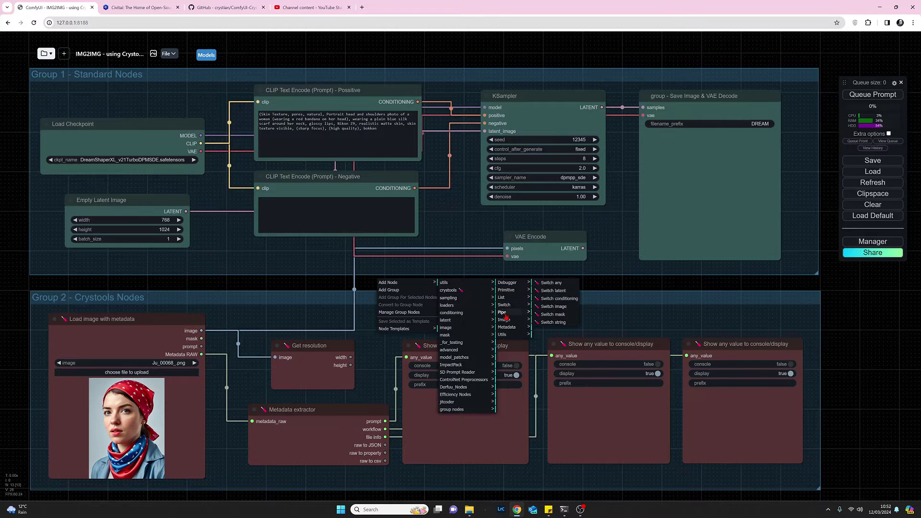
{"action": "left_click", "coordinate": [504, 314]}
{"action": "left_click", "coordinate": [507, 328]}
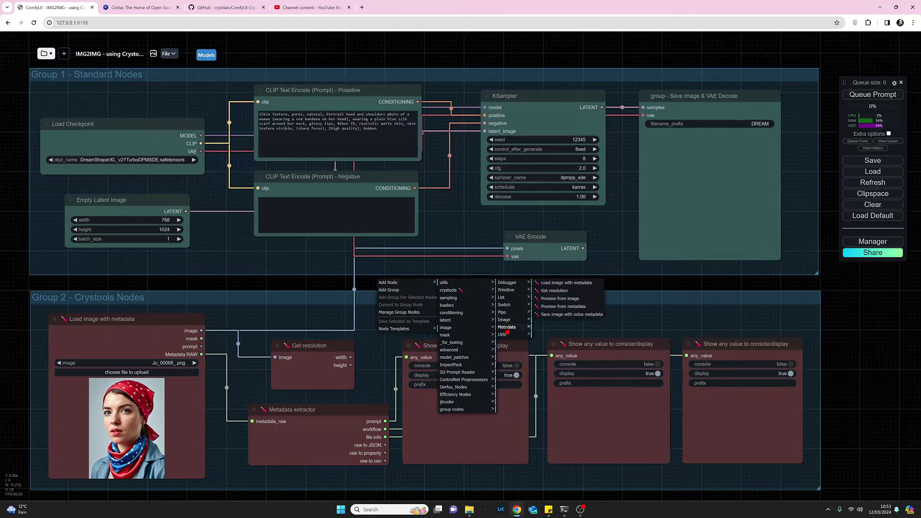
{"action": "left_click", "coordinate": [502, 335]}
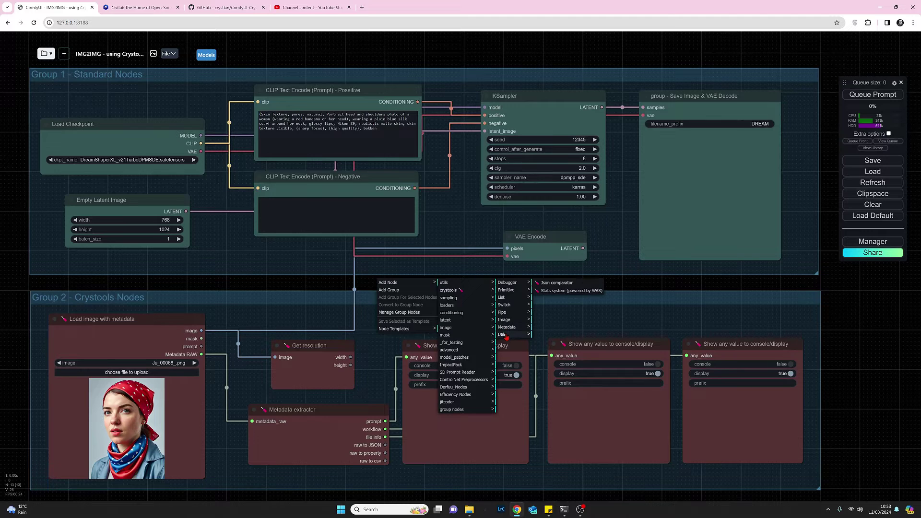
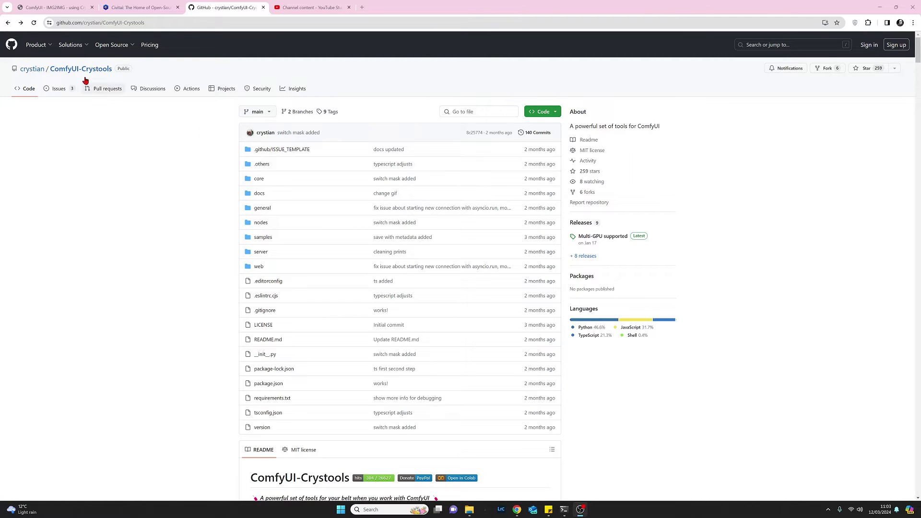
- Read the introduction, resources monitor and progress bar sections of the ComfyUI-Crystools README on GitHub
{"action": "mouse_move", "coordinate": [29, 72]}
{"action": "scroll", "coordinate": [329, 200], "scroll_direction": "down", "scroll_amount": 5}
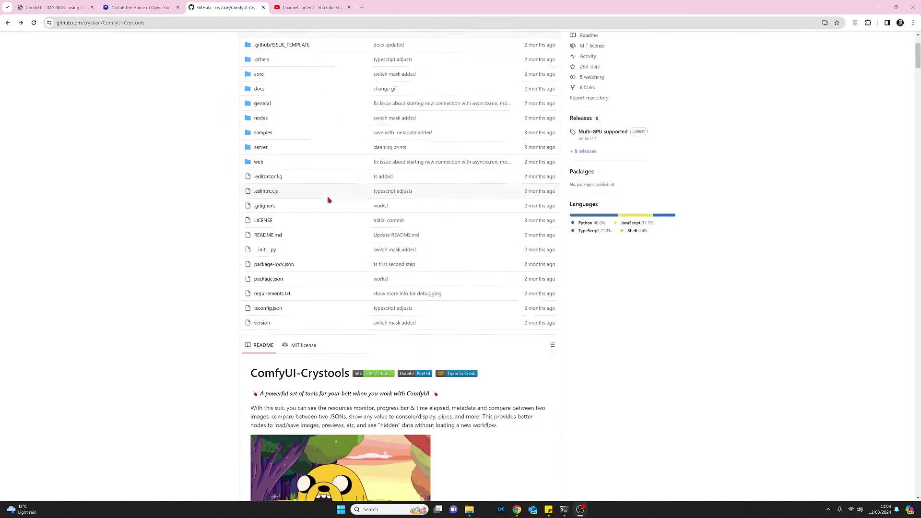
{"action": "scroll", "coordinate": [327, 199], "scroll_direction": "down", "scroll_amount": 8}
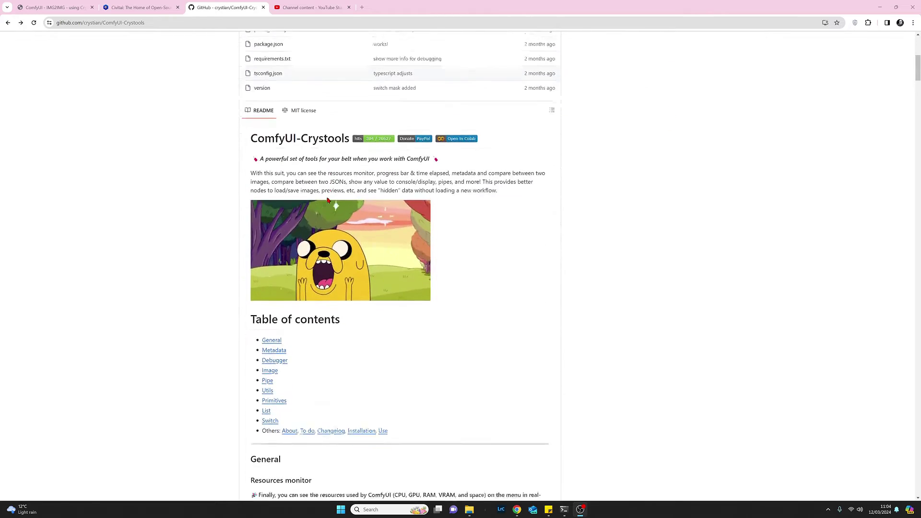
{"action": "scroll", "coordinate": [326, 201], "scroll_direction": "down", "scroll_amount": 2}
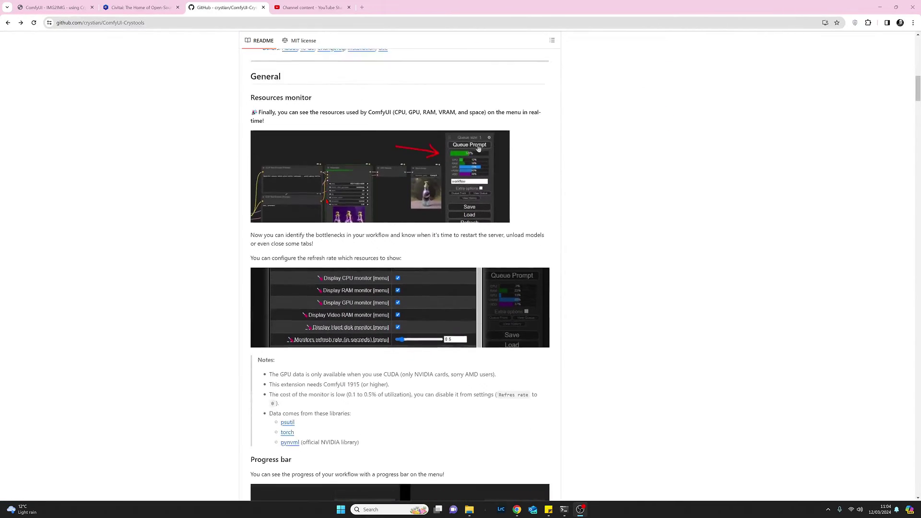
{"action": "scroll", "coordinate": [326, 201], "scroll_direction": "up", "scroll_amount": 1}
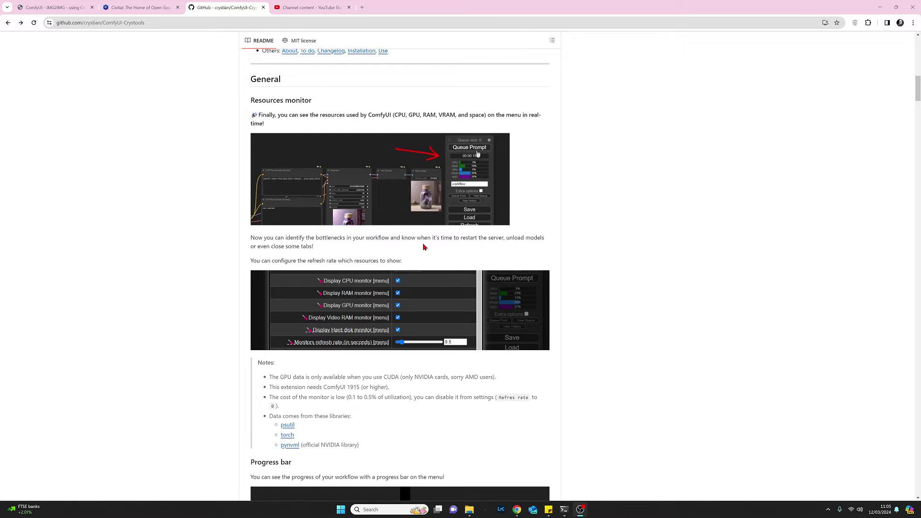
{"action": "scroll", "coordinate": [424, 245], "scroll_direction": "down", "scroll_amount": 1}
{"action": "scroll", "coordinate": [424, 246], "scroll_direction": "down", "scroll_amount": 1}
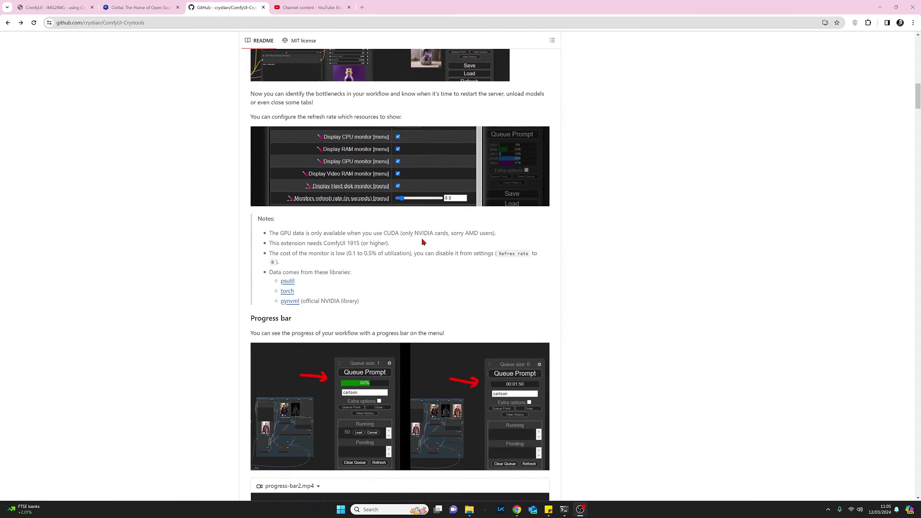
{"action": "scroll", "coordinate": [423, 240], "scroll_direction": "down", "scroll_amount": 5}
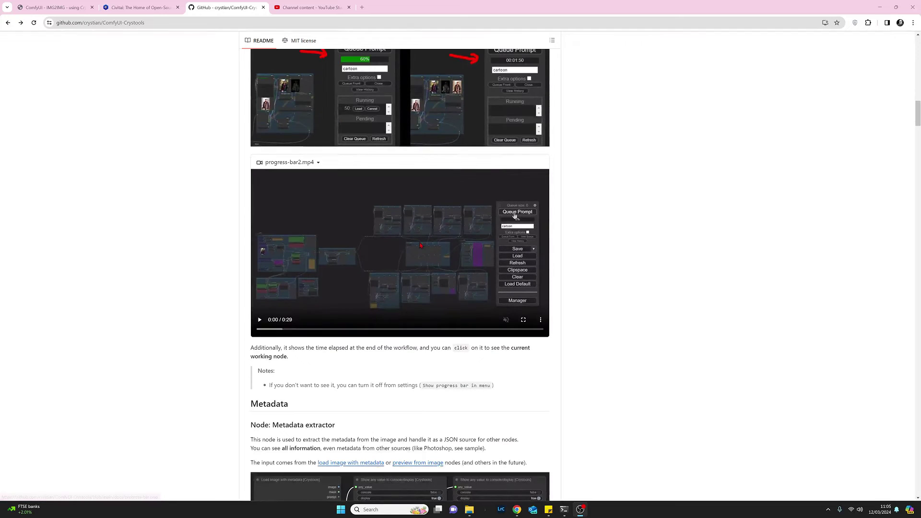
- Review the README's Metadata and Debugger nodes, including Metadata extractor, Metadata comparator, Show Metadata and Show any
{"action": "scroll", "coordinate": [420, 246], "scroll_direction": "down", "scroll_amount": 4}
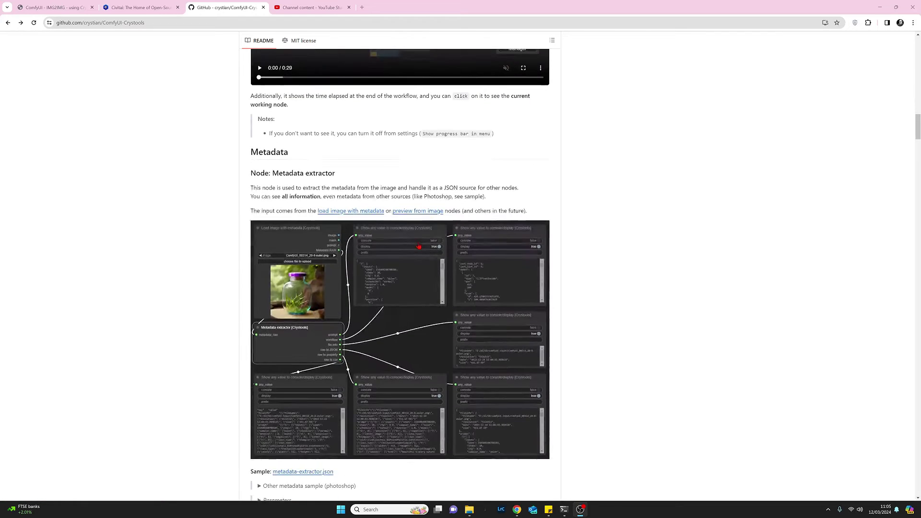
{"action": "scroll", "coordinate": [419, 245], "scroll_direction": "down", "scroll_amount": 1}
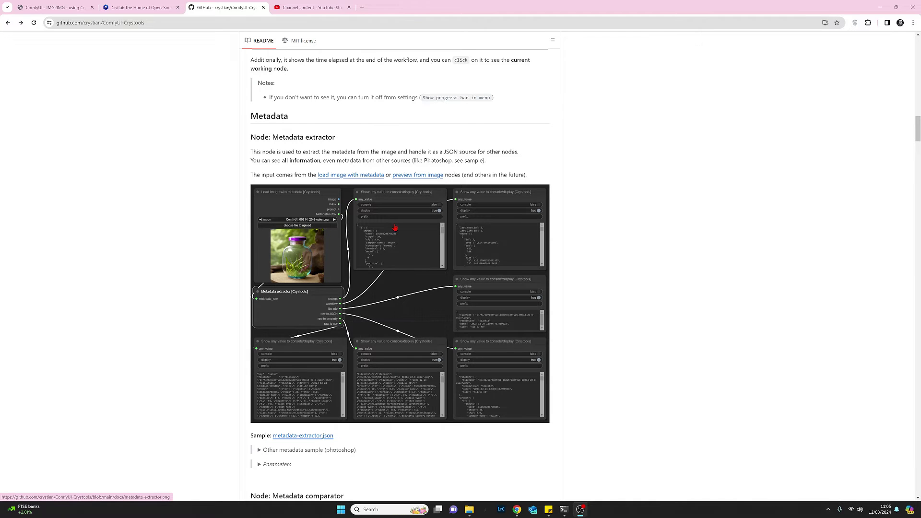
{"action": "scroll", "coordinate": [395, 228], "scroll_direction": "down", "scroll_amount": 7}
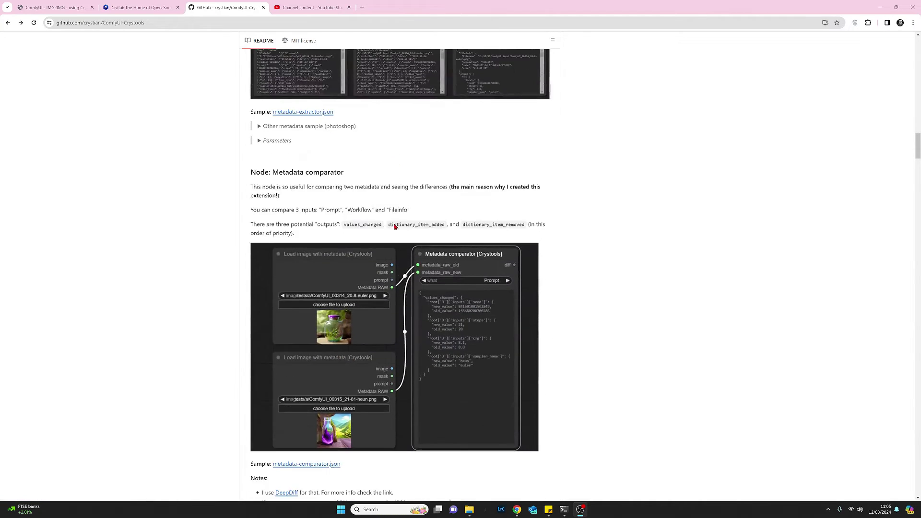
{"action": "scroll", "coordinate": [394, 227], "scroll_direction": "down", "scroll_amount": 8}
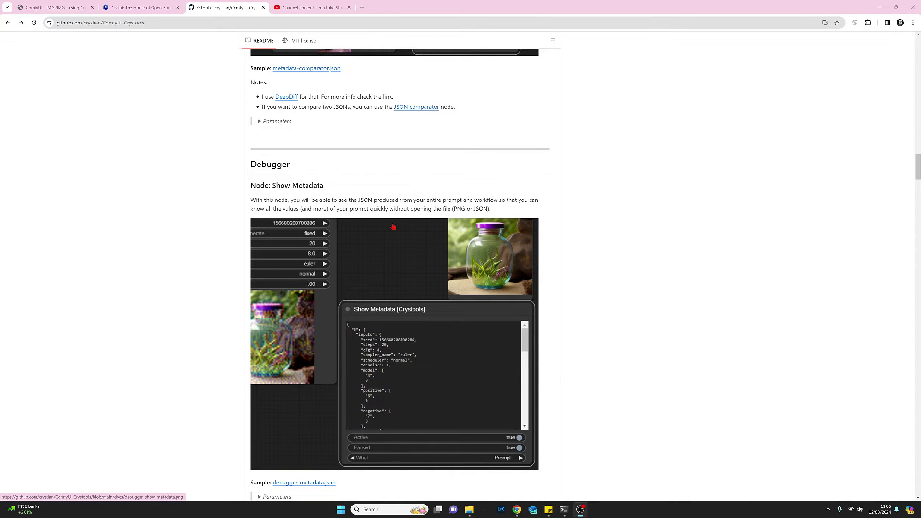
{"action": "scroll", "coordinate": [393, 227], "scroll_direction": "down", "scroll_amount": 7}
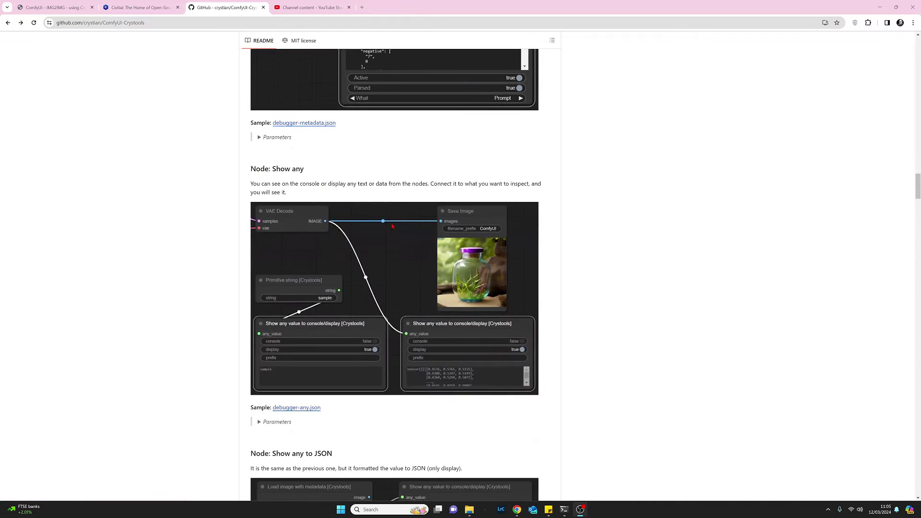
{"action": "scroll", "coordinate": [392, 227], "scroll_direction": "down", "scroll_amount": 2}
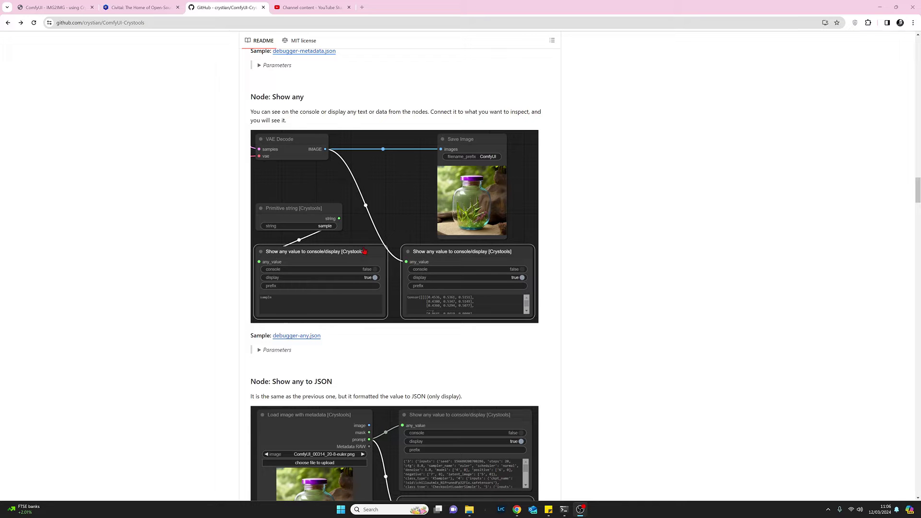
{"action": "scroll", "coordinate": [423, 368], "scroll_direction": "down", "scroll_amount": 8}
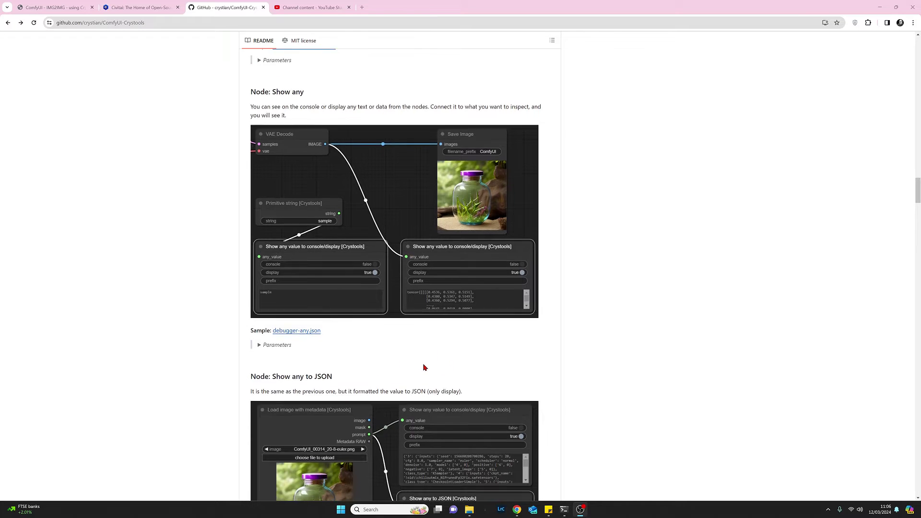
- Review the README's image nodes for loading, saving and previewing images with metadata and showing resolution
{"action": "scroll", "coordinate": [423, 368], "scroll_direction": "down", "scroll_amount": 6}
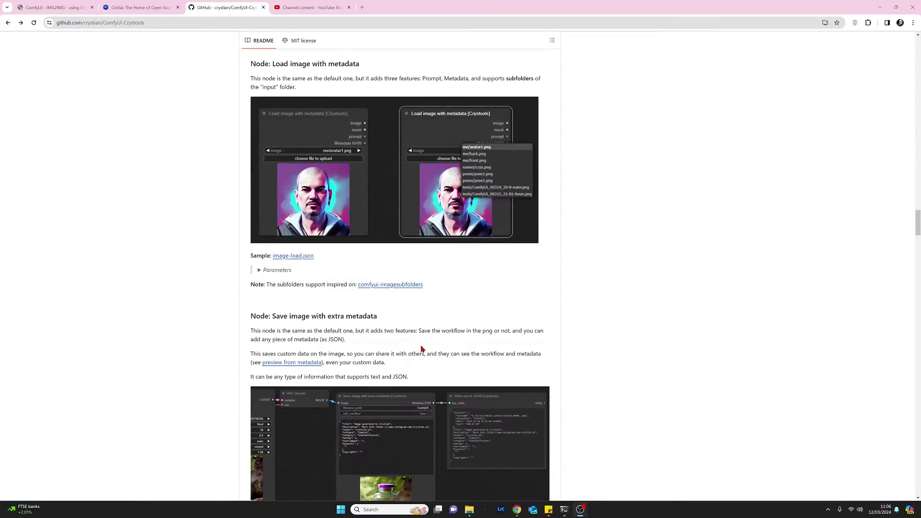
{"action": "scroll", "coordinate": [422, 349], "scroll_direction": "down", "scroll_amount": 8}
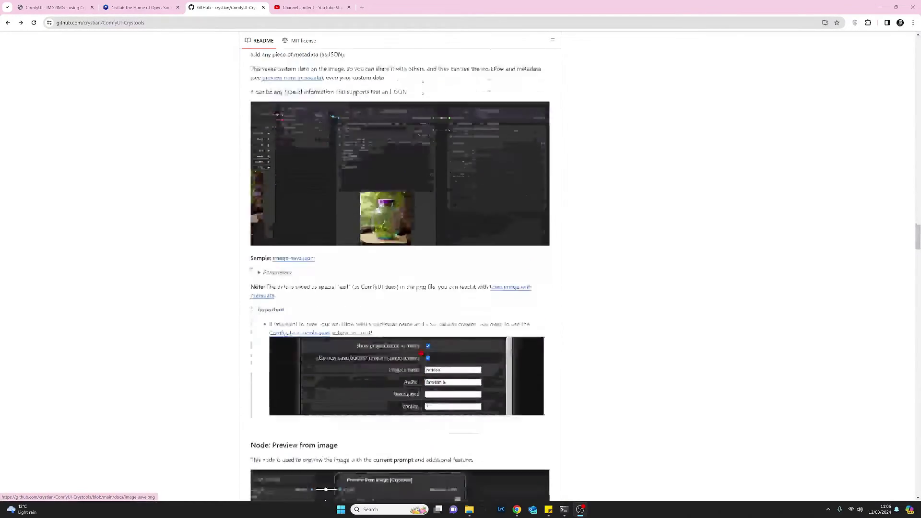
{"action": "scroll", "coordinate": [420, 352], "scroll_direction": "down", "scroll_amount": 11}
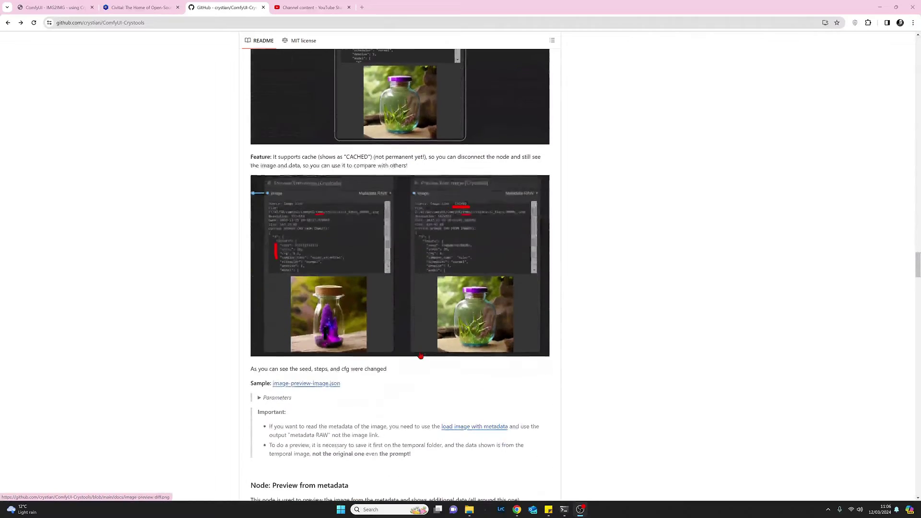
{"action": "scroll", "coordinate": [420, 356], "scroll_direction": "down", "scroll_amount": 6}
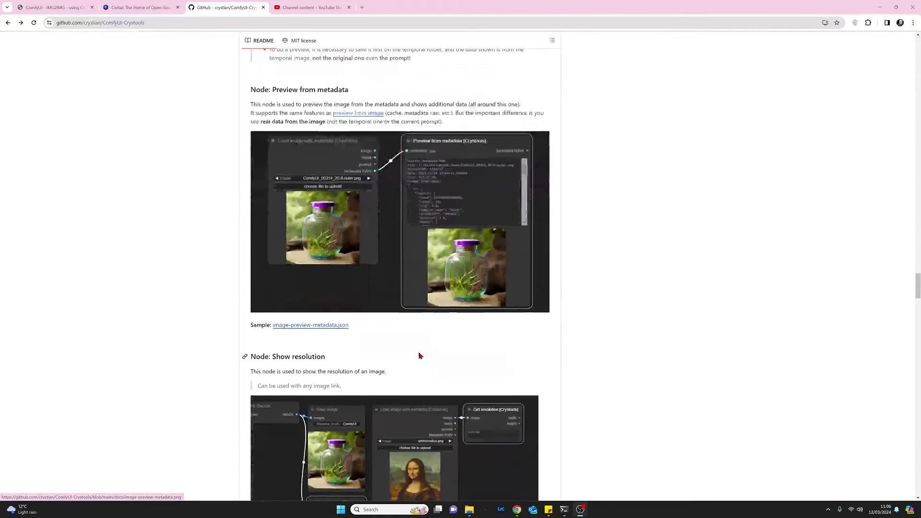
{"action": "scroll", "coordinate": [420, 355], "scroll_direction": "down", "scroll_amount": 1}
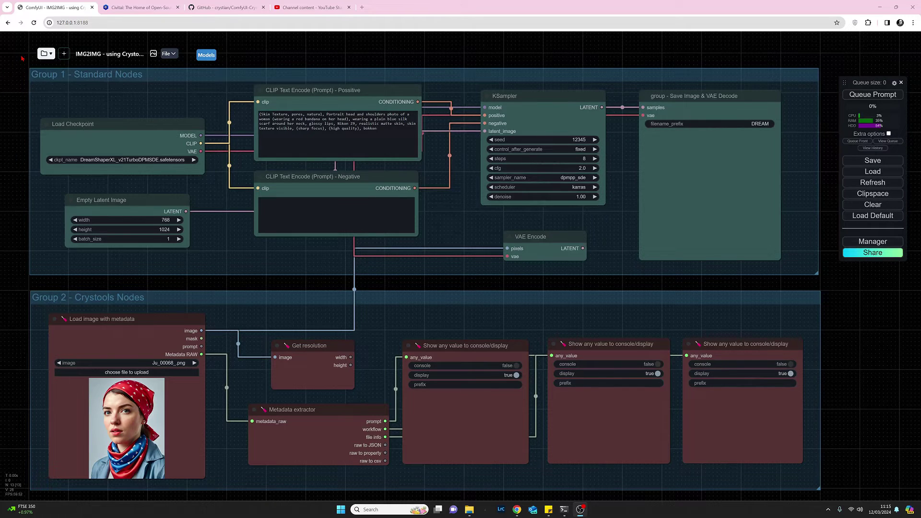
{"action": "left_click", "coordinate": [51, 57]}
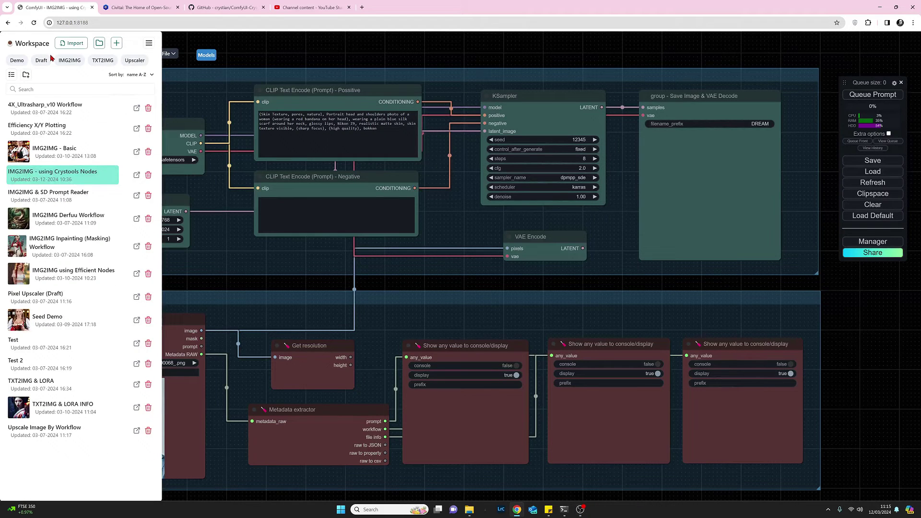
{"action": "left_click", "coordinate": [248, 50]}
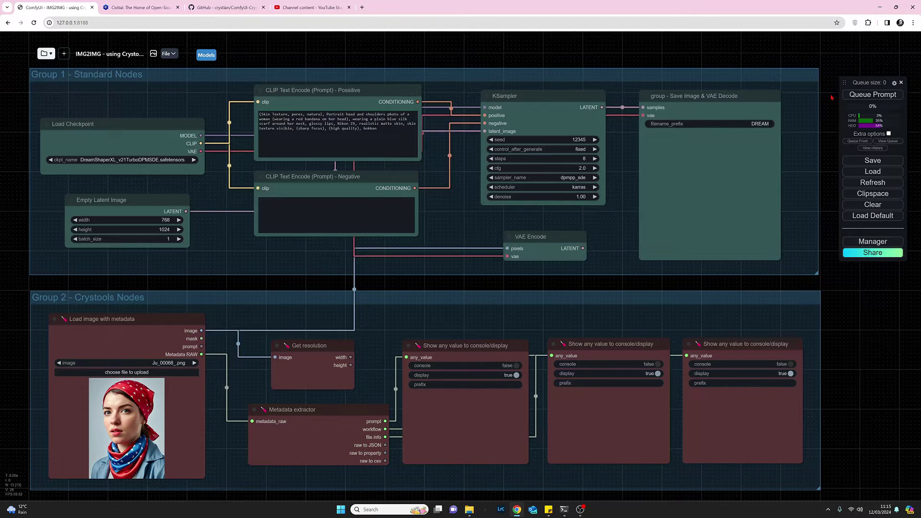
{"action": "left_click_drag", "start_coordinate": [831, 98], "coordinate": [916, 143]}
{"action": "left_click", "coordinate": [169, 54]}
{"action": "left_click", "coordinate": [281, 66]}
- Set all nodes in the Group 1 - Standard Nodes group to Never
{"action": "right_click", "coordinate": [426, 78]}
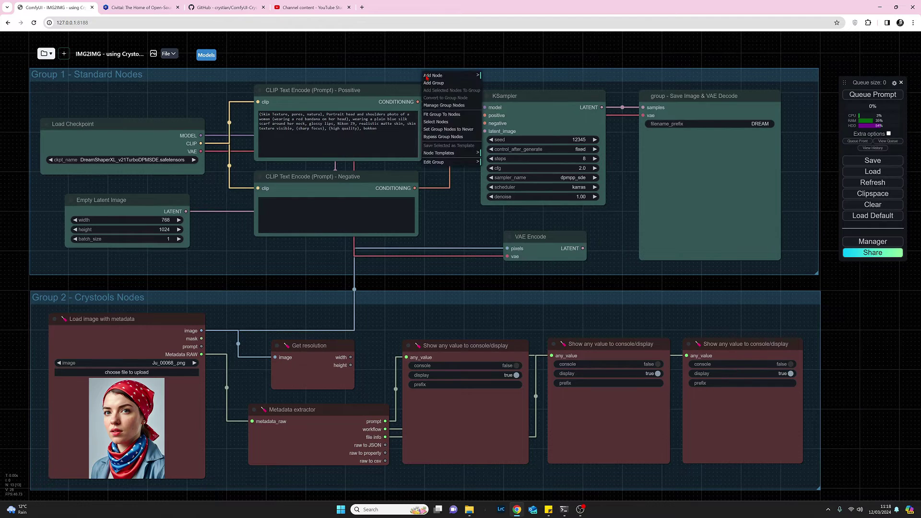
{"action": "left_click", "coordinate": [426, 131]}
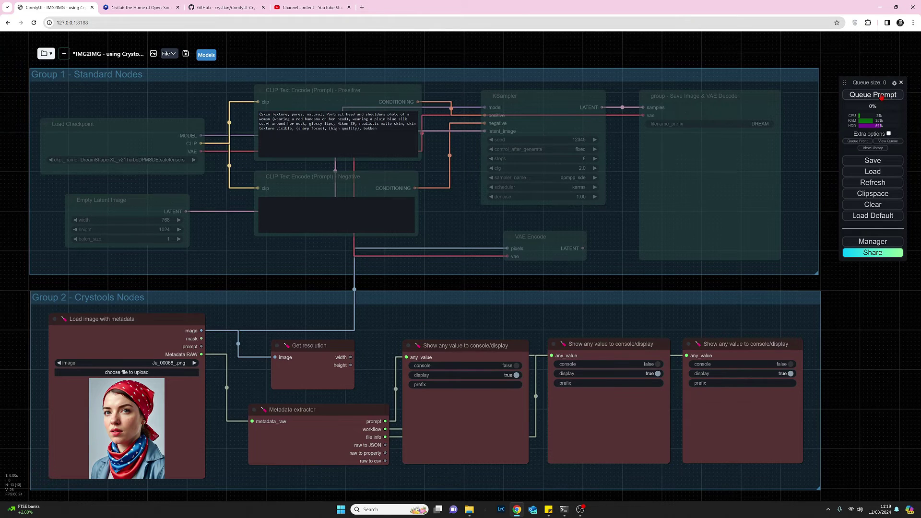
- Run the workflow and read through the extracted prompt metadata in the display node fed by the Metadata extractor's prompt output
{"action": "left_click", "coordinate": [881, 97]}
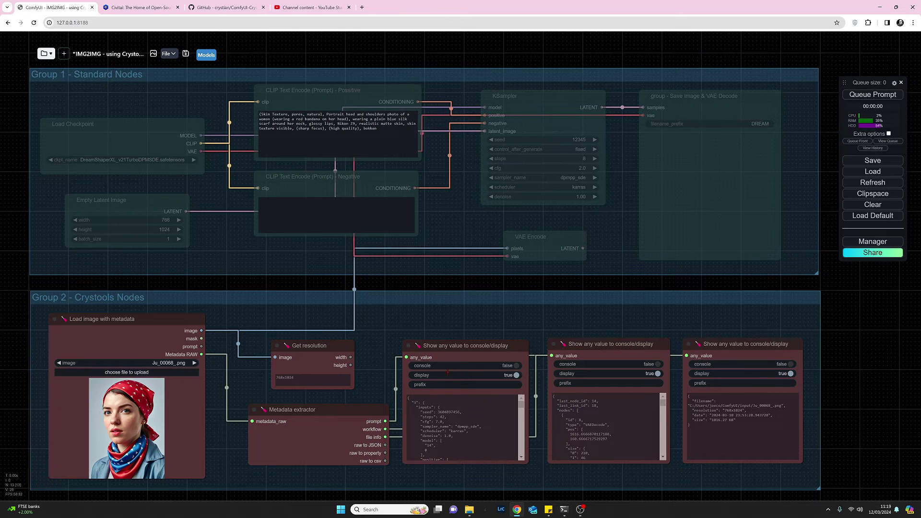
{"action": "left_click", "coordinate": [449, 415]}
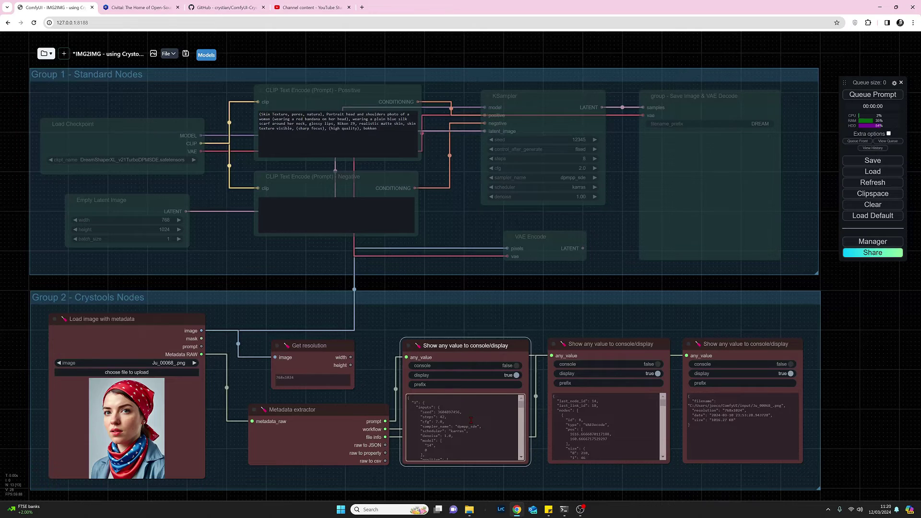
{"action": "scroll", "coordinate": [471, 420], "scroll_direction": "down", "scroll_amount": 5}
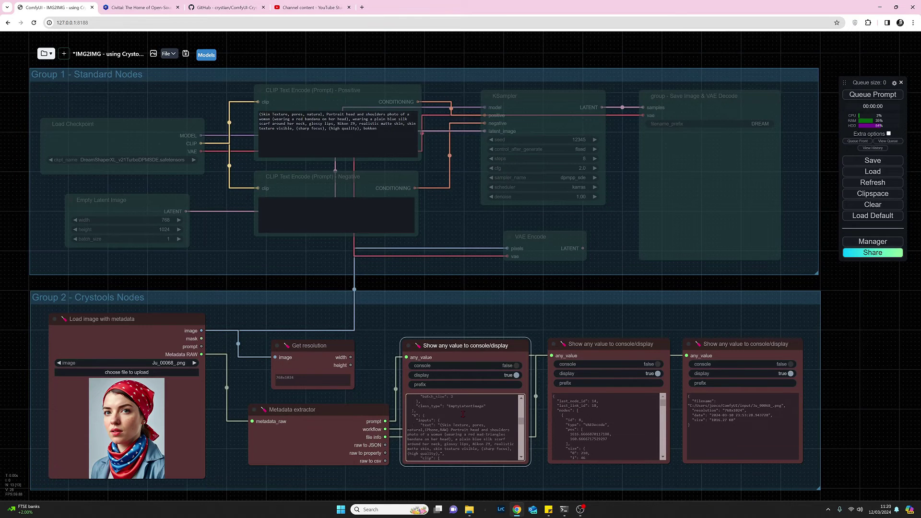
{"action": "scroll", "coordinate": [463, 414], "scroll_direction": "down", "scroll_amount": 1}
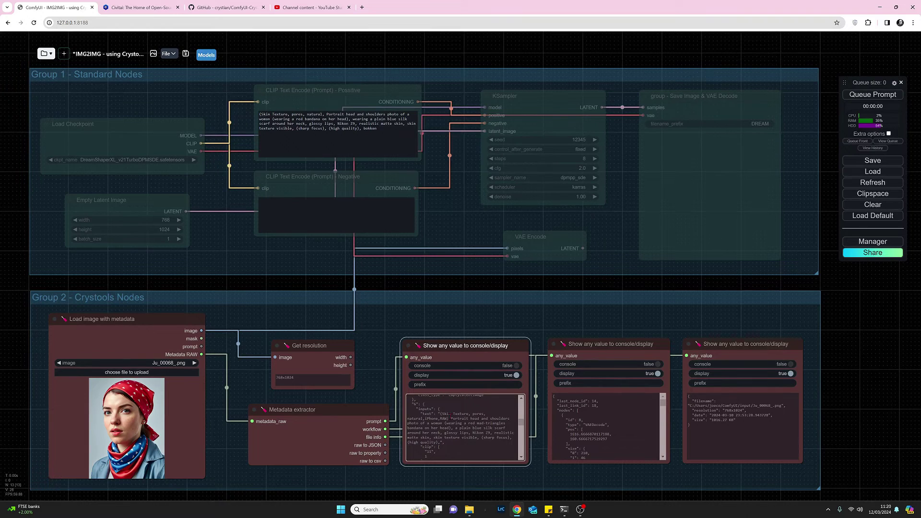
{"action": "scroll", "coordinate": [446, 423], "scroll_direction": "up", "scroll_amount": 5}
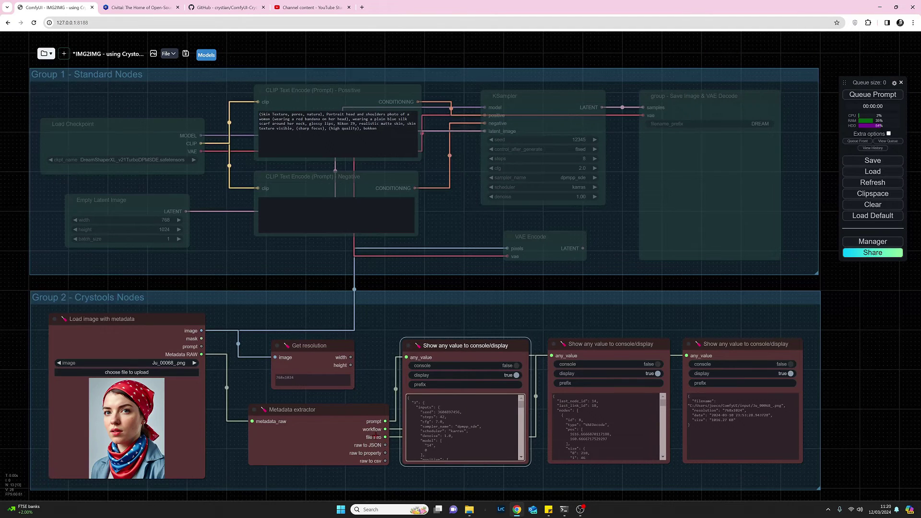
- Examine the image's workflow metadata and its file info in the other two Show any value nodes
{"action": "left_click", "coordinate": [582, 413]}
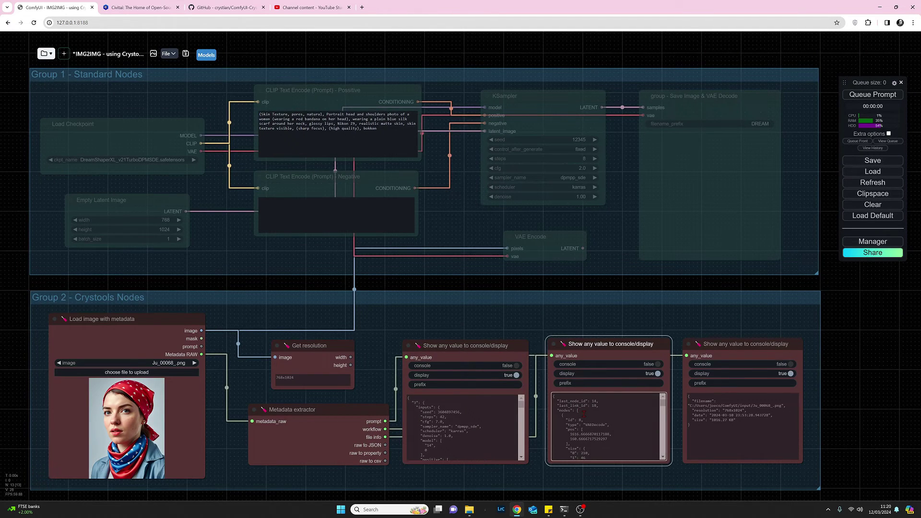
{"action": "scroll", "coordinate": [584, 414], "scroll_direction": "down", "scroll_amount": 10}
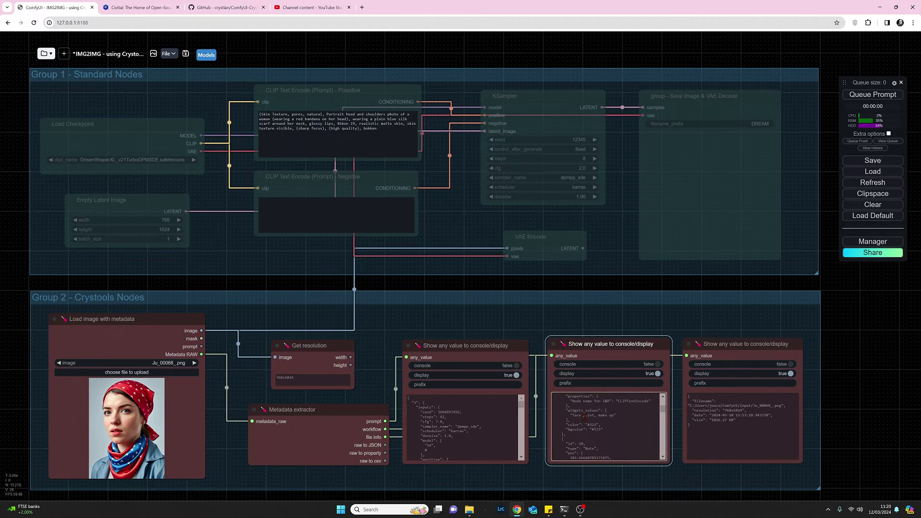
{"action": "scroll", "coordinate": [587, 422], "scroll_direction": "down", "scroll_amount": 8}
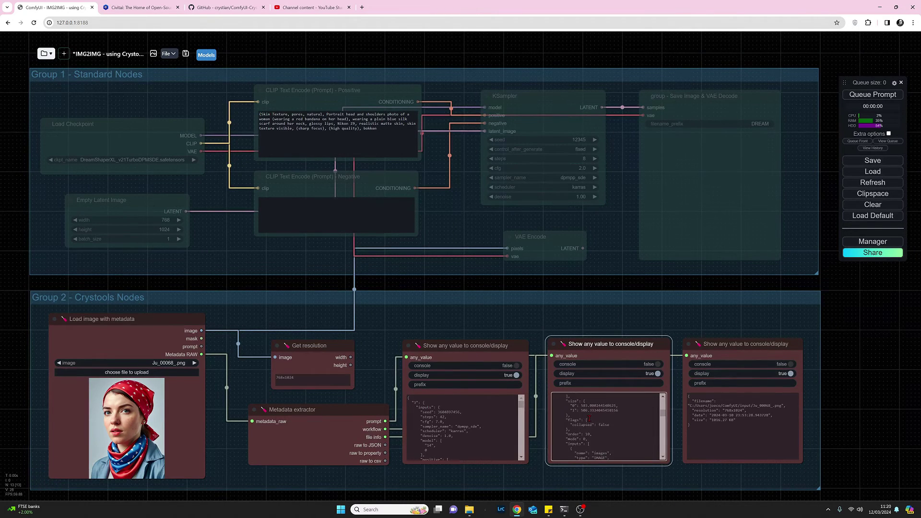
{"action": "scroll", "coordinate": [590, 417], "scroll_direction": "down", "scroll_amount": 6}
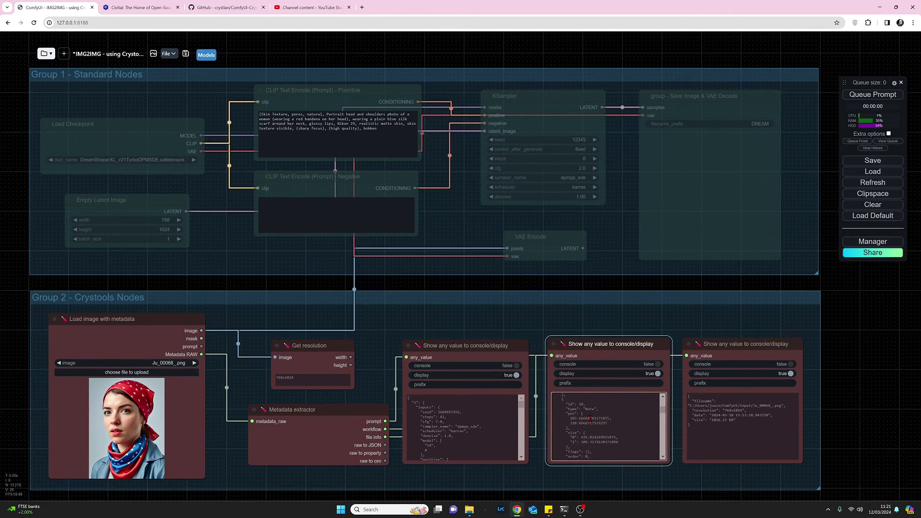
{"action": "left_click", "coordinate": [755, 441]}
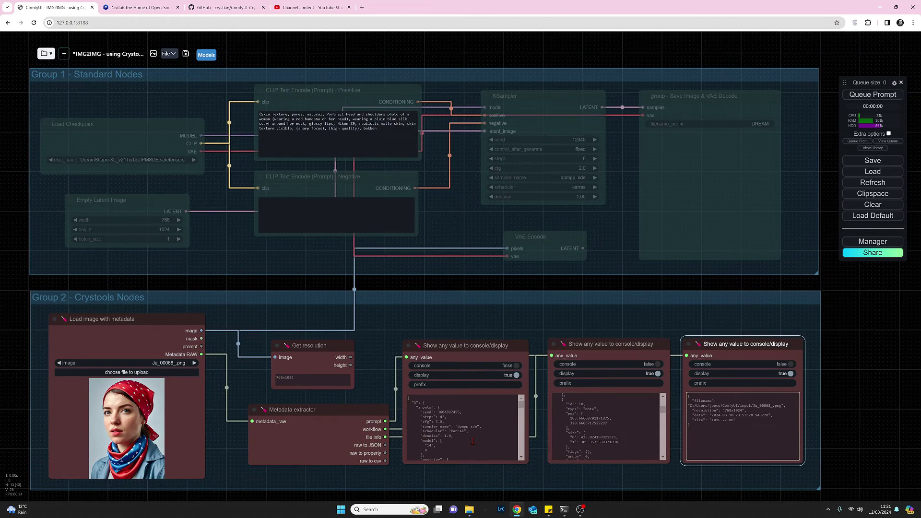
- Recheck the prompt metadata listing, including the checkpoint, latent size and KSampler entries
{"action": "scroll", "coordinate": [473, 442], "scroll_direction": "down", "scroll_amount": 5}
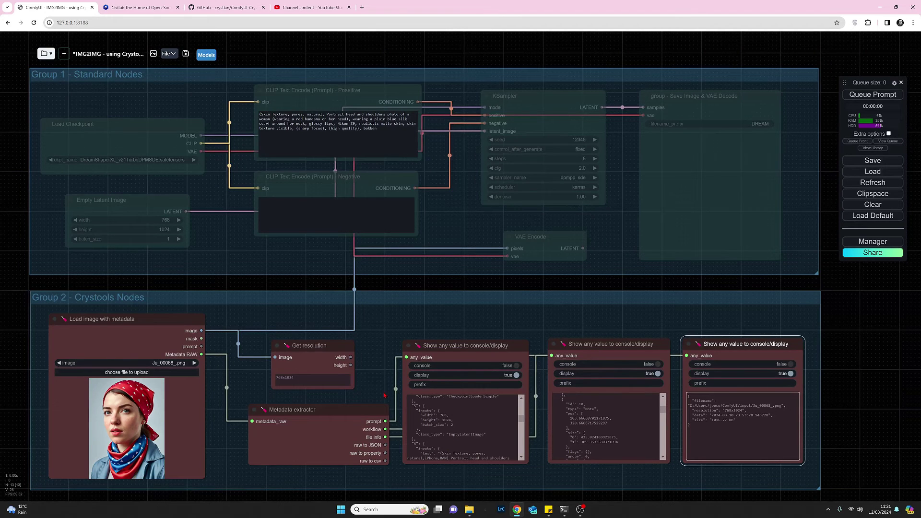
{"action": "left_click", "coordinate": [457, 404]}
{"action": "scroll", "coordinate": [456, 408], "scroll_direction": "up", "scroll_amount": 3}
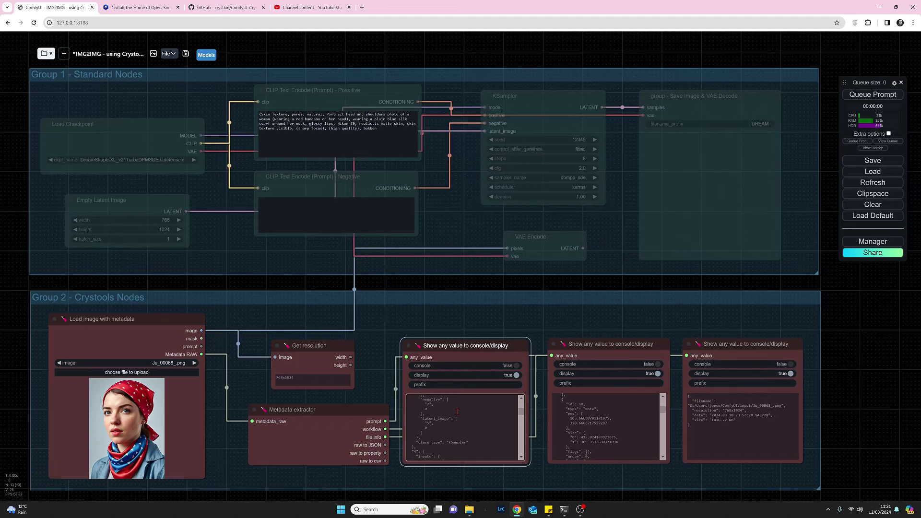
{"action": "left_click", "coordinate": [463, 325]}
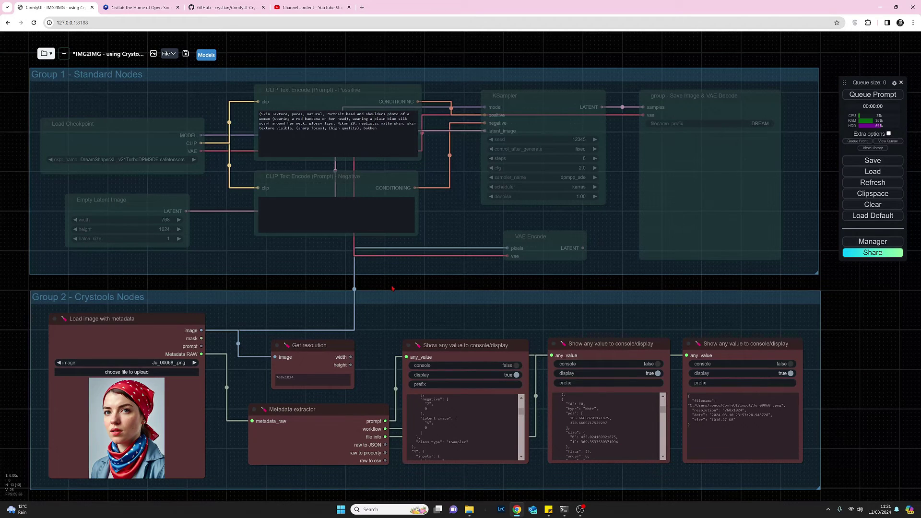
- Set the nodes in Group 2 - Crystools Nodes to Never and those in Group 1 - Standard Nodes to Always
{"action": "right_click", "coordinate": [391, 301]}
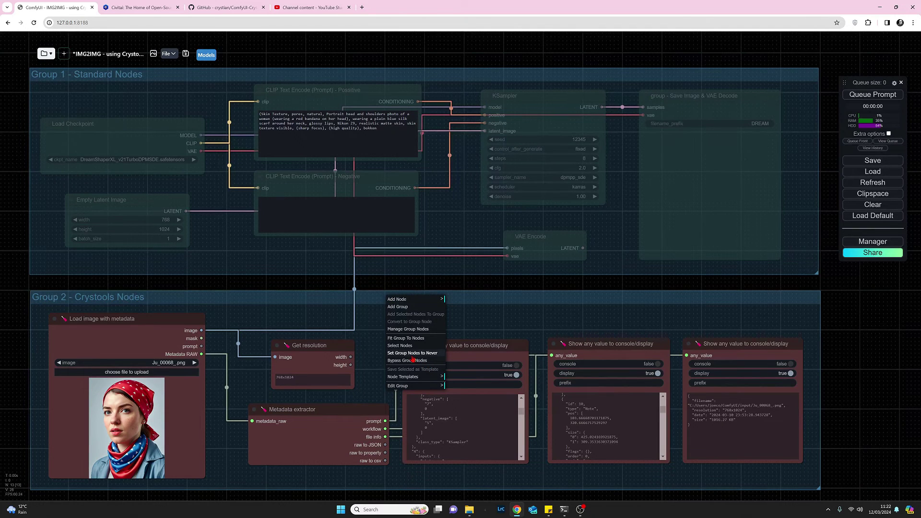
{"action": "left_click", "coordinate": [412, 360]}
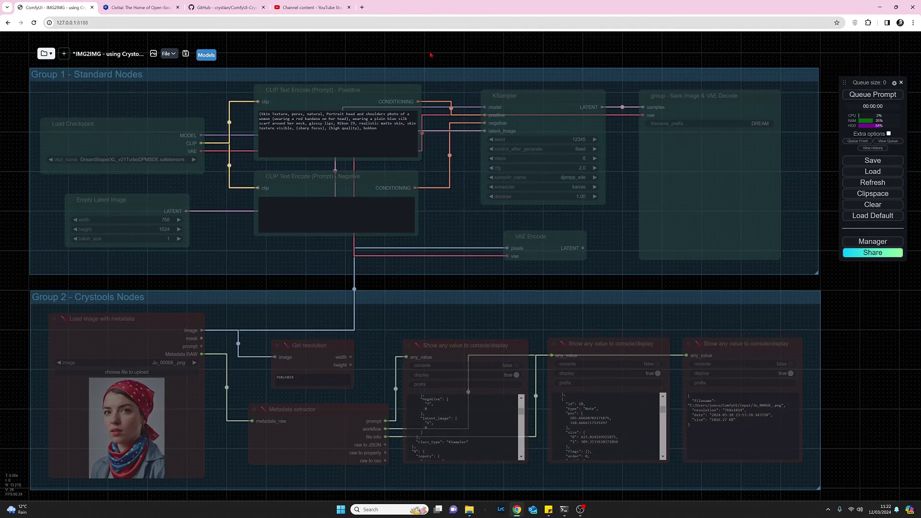
{"action": "right_click", "coordinate": [429, 79]}
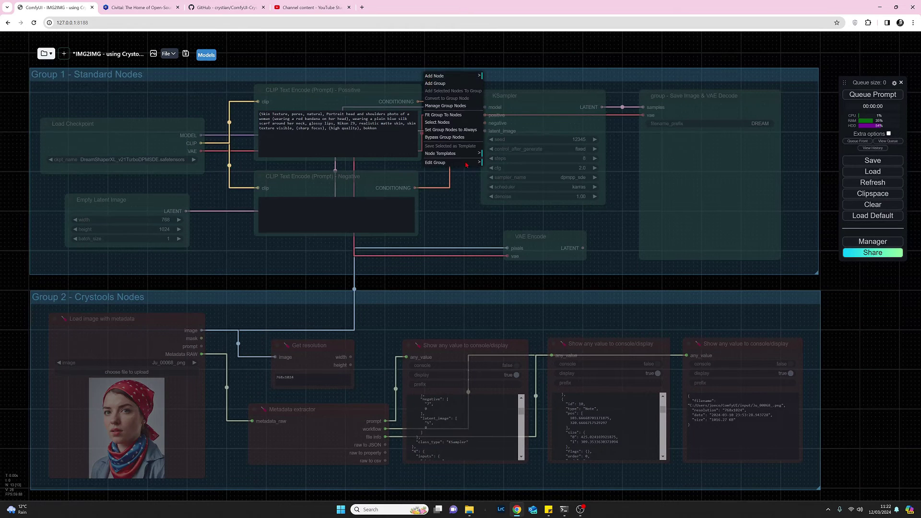
{"action": "left_click", "coordinate": [438, 134]}
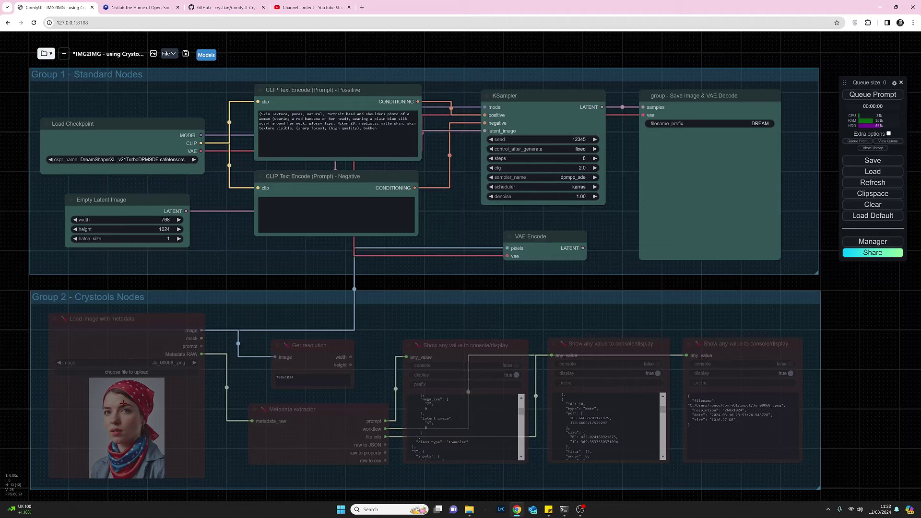
- Append ", green neck scarf, green eyes" to the positive prompt, leave the negative prompt empty, and queue the generation
{"action": "left_click", "coordinate": [385, 129]}
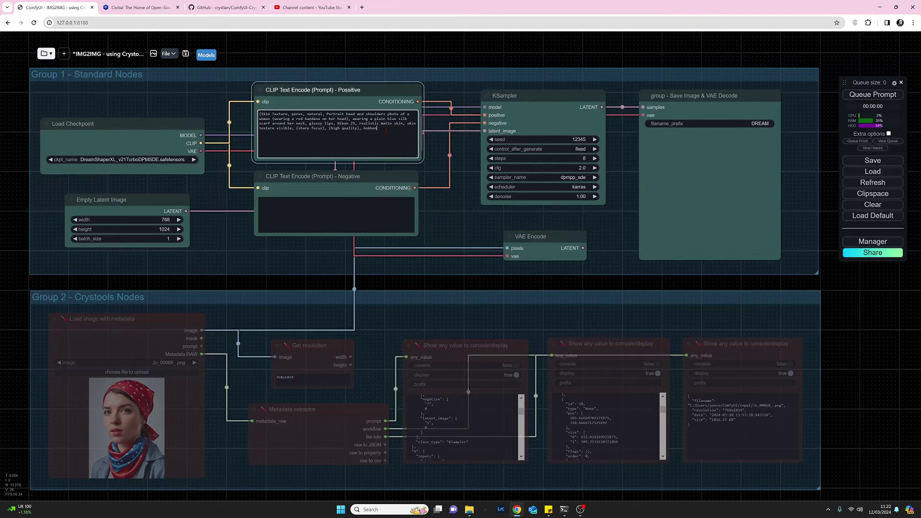
{"action": "type", "text": ","}
{"action": "type", "text": "green neck scarf"}
{"action": "right_click", "coordinate": [405, 129]}
{"action": "left_click", "coordinate": [438, 139]}
{"action": "type", "text": ", green eyes"}
{"action": "left_click", "coordinate": [343, 218]}
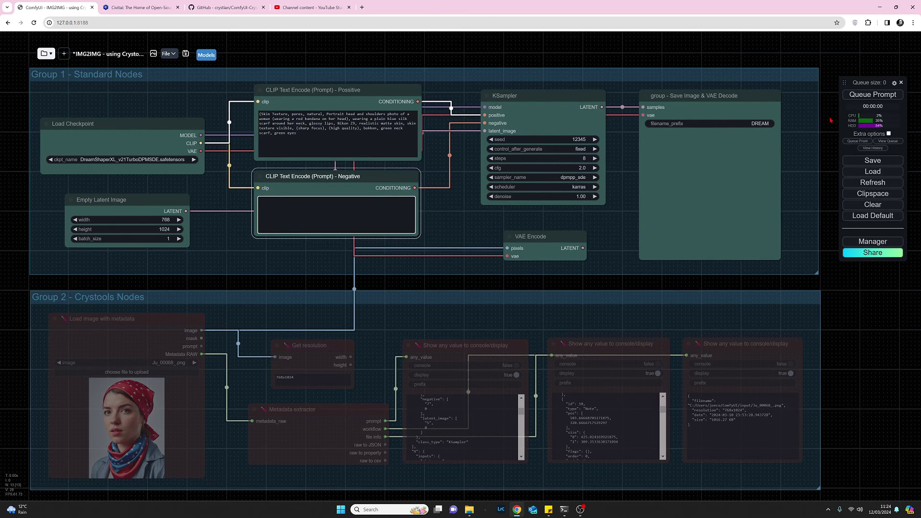
{"action": "left_click", "coordinate": [878, 96]}
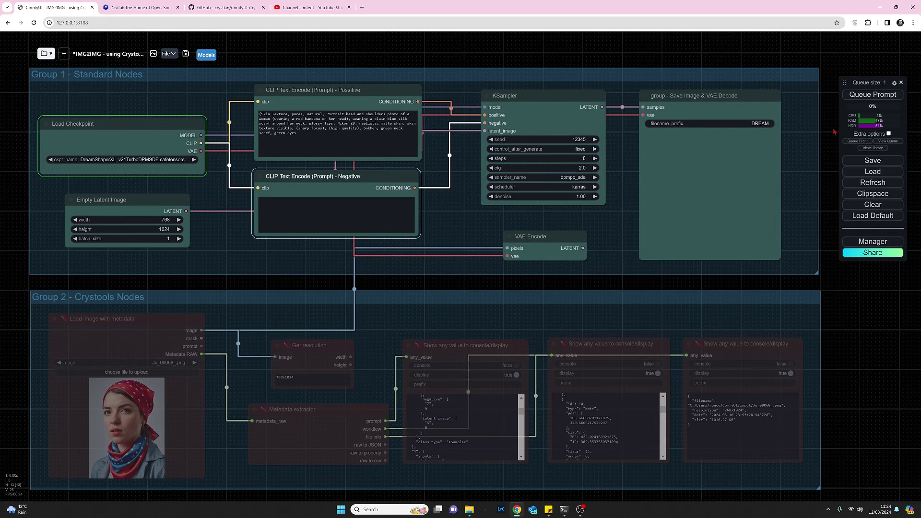